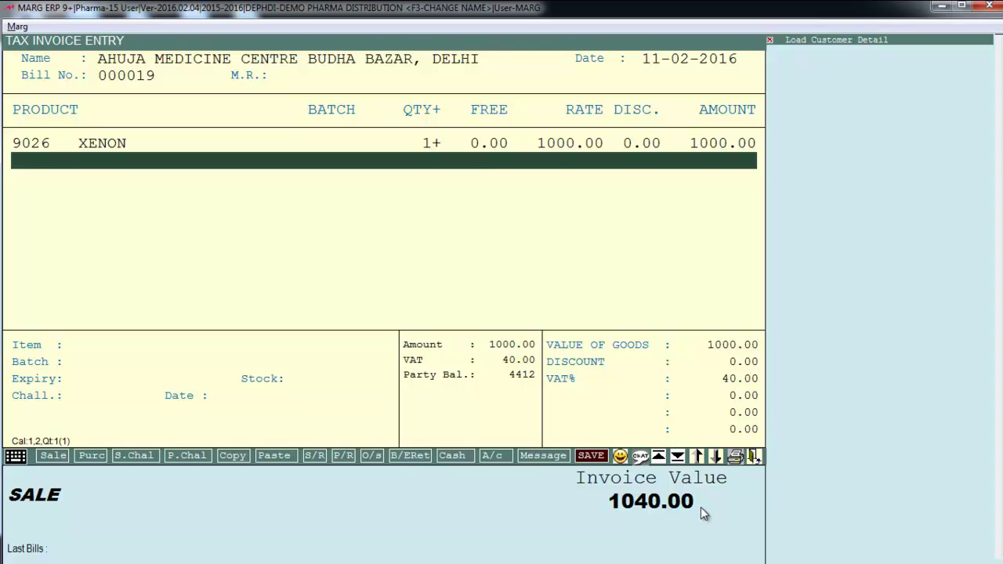
Step: Add the 2 free BLONG to Ahuja's invoice and save it without printing
key(Return)
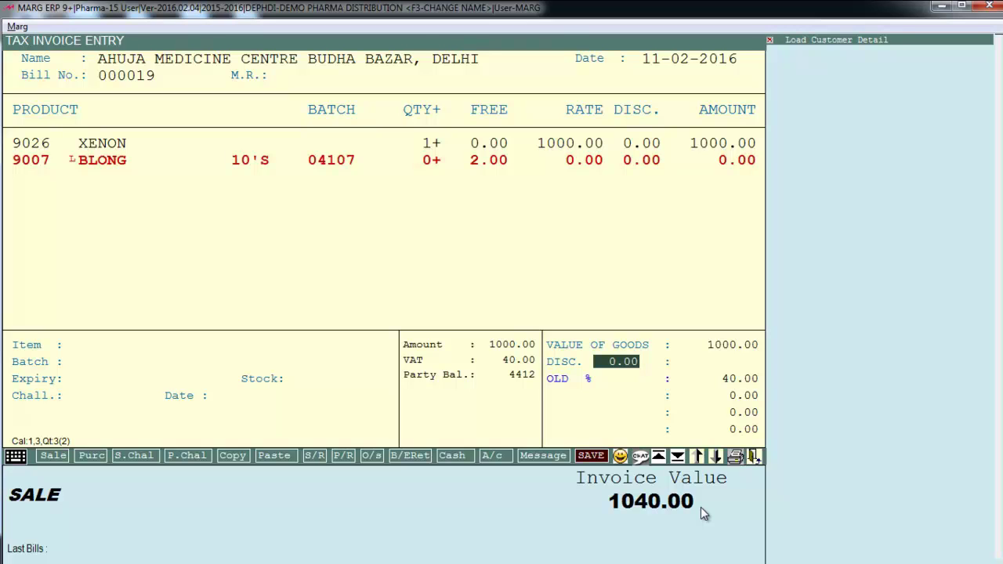
key(Return)
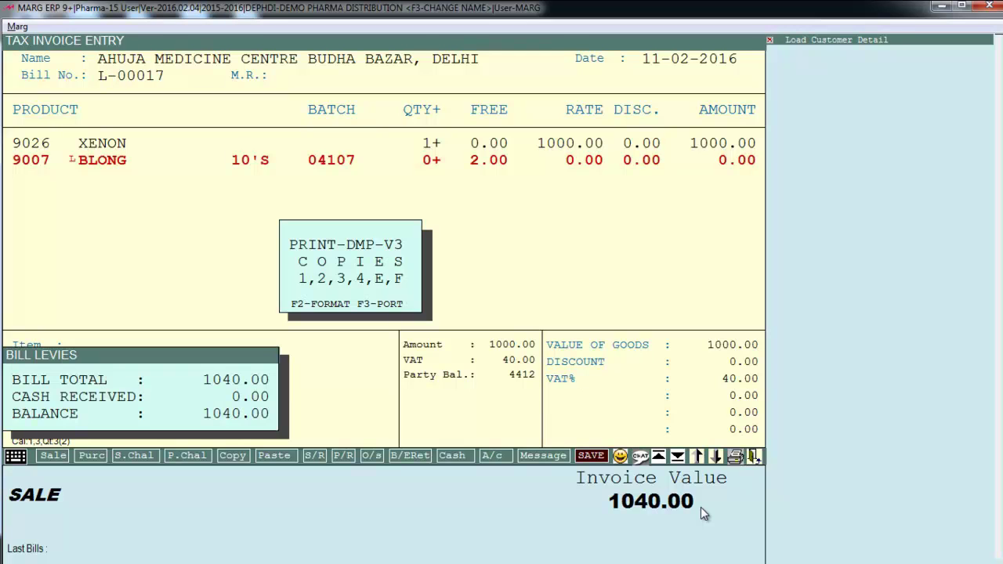
key(Escape)
Step: Start a new sale for B.LAL & SONS with a XENON row worth 2000
key(Down)
key(Return)
key(Return)
text(x)
key(Return)
key(Return)
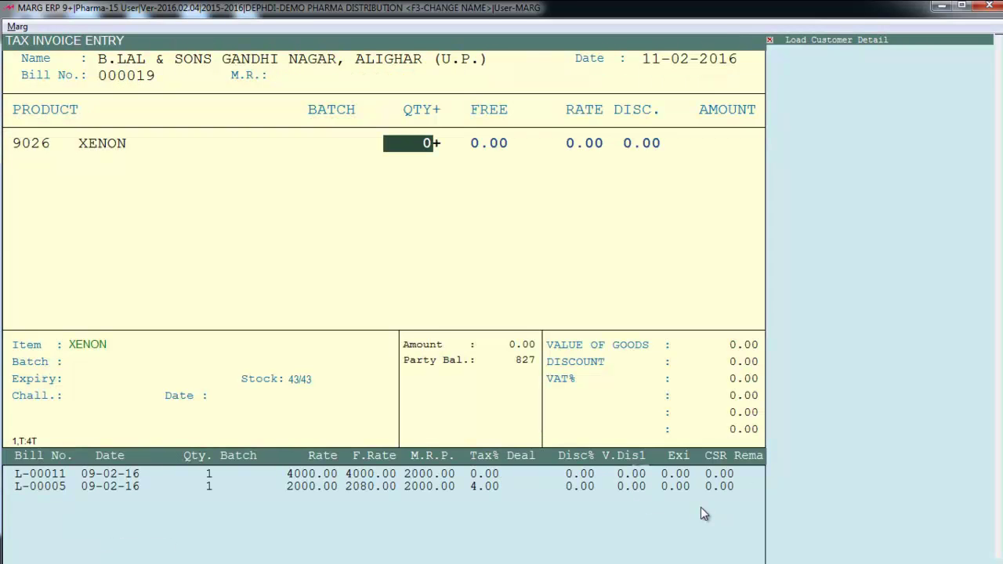
text(1)
key(Return)
text(2000)
key(Return)
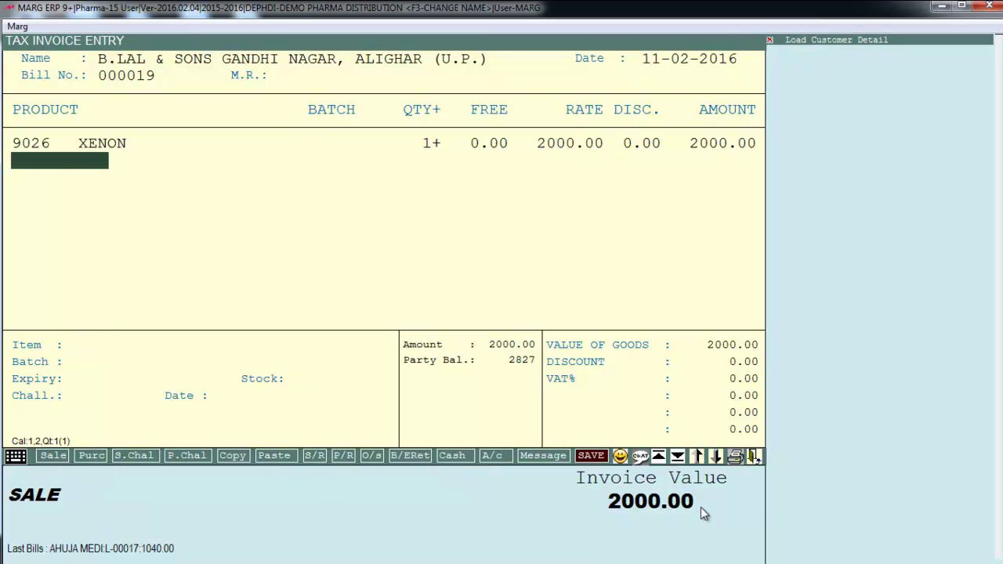
Step: Apply the free ACNEDERM LOT 20ML for the 2000 bill and save it without printing
key(Escape)
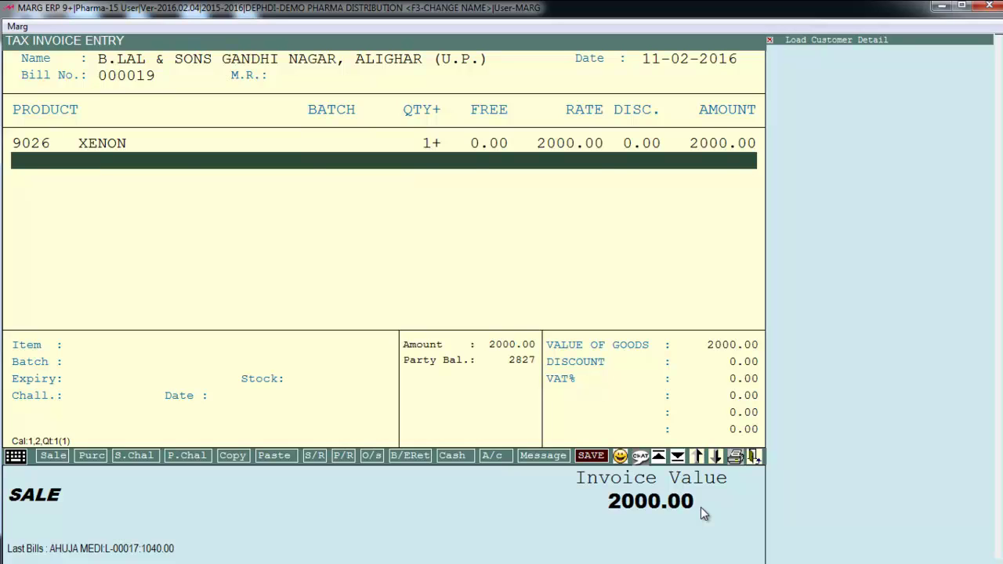
key(Return)
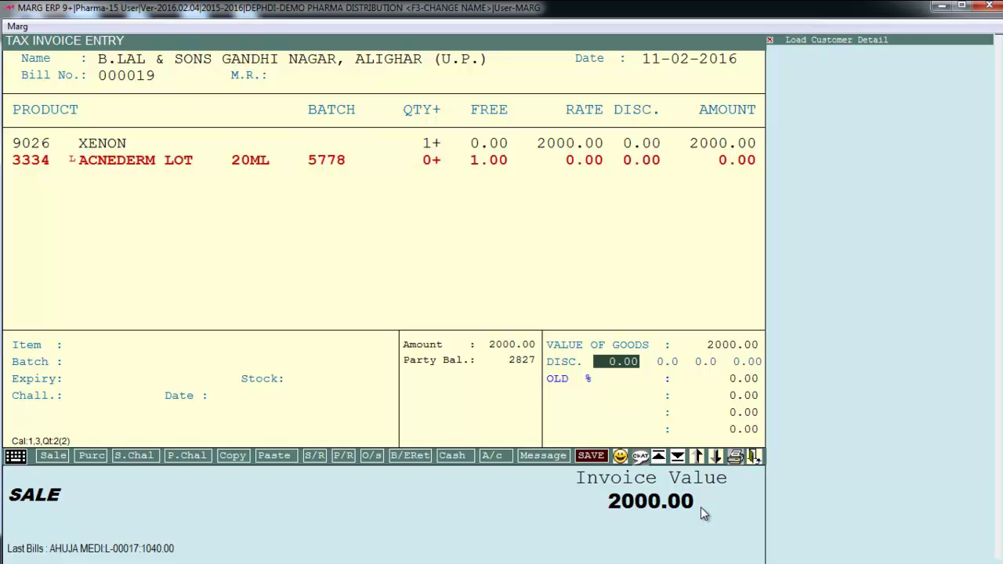
key(Return)
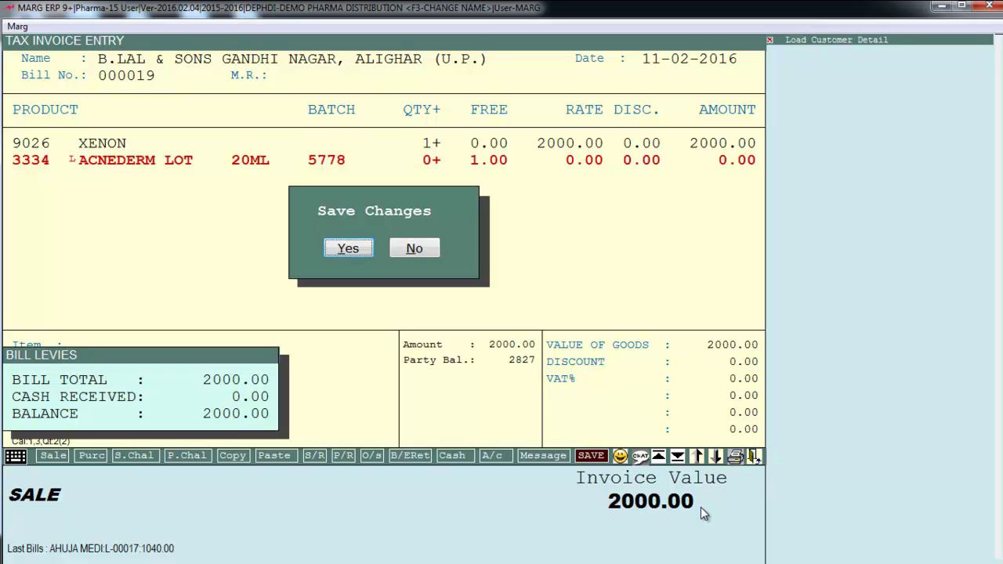
key(Return)
key(Escape)
key(Escape)
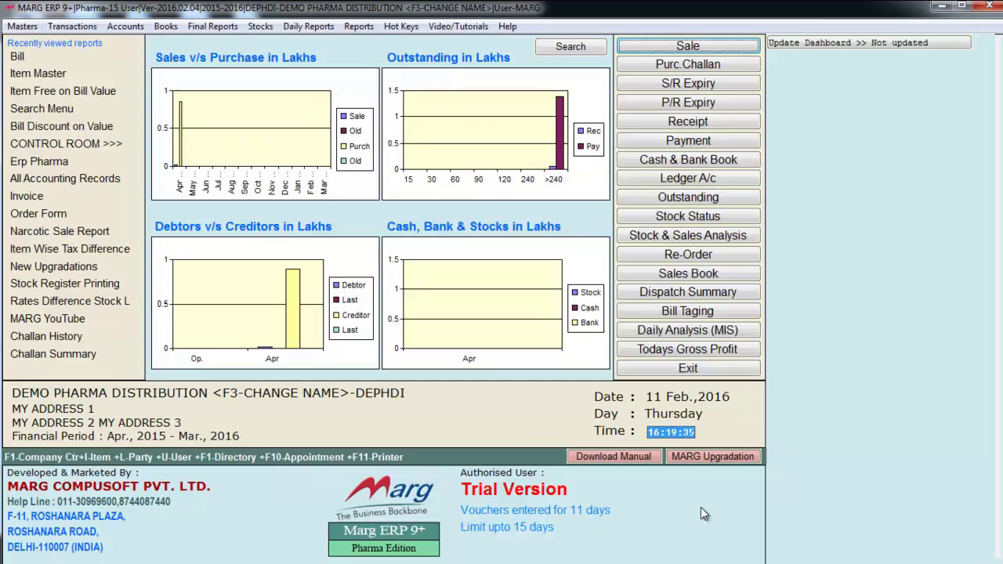
Step: Review the Item Free on Bill Value rules: 2 free from 1000, one ACNEDERM LOT 20ML from 2000
click(91, 88)
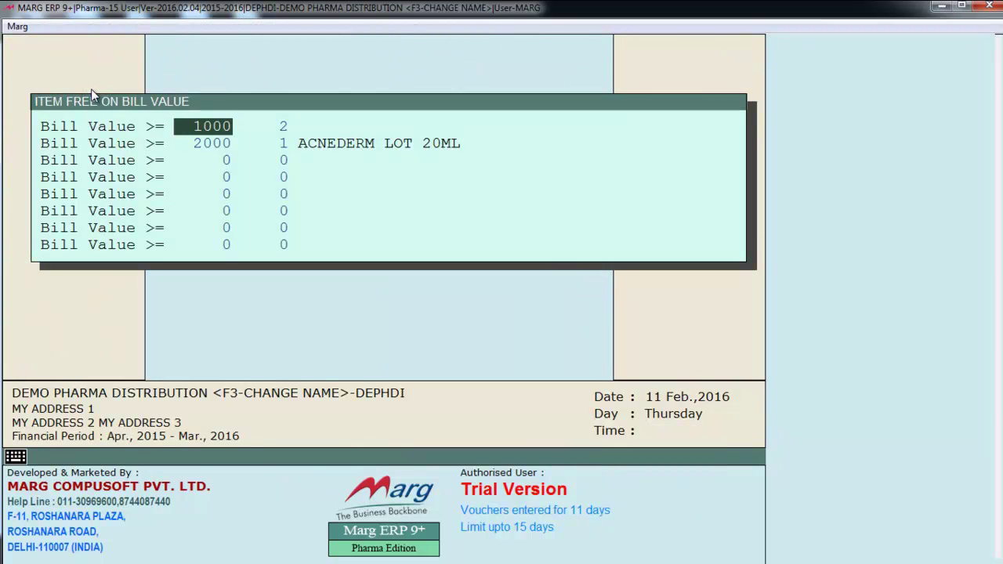
key(Down)
key(Down)
key(Down)
key(Return)
key(Down)
key(Return)
key(Down)
key(Return)
key(Return)
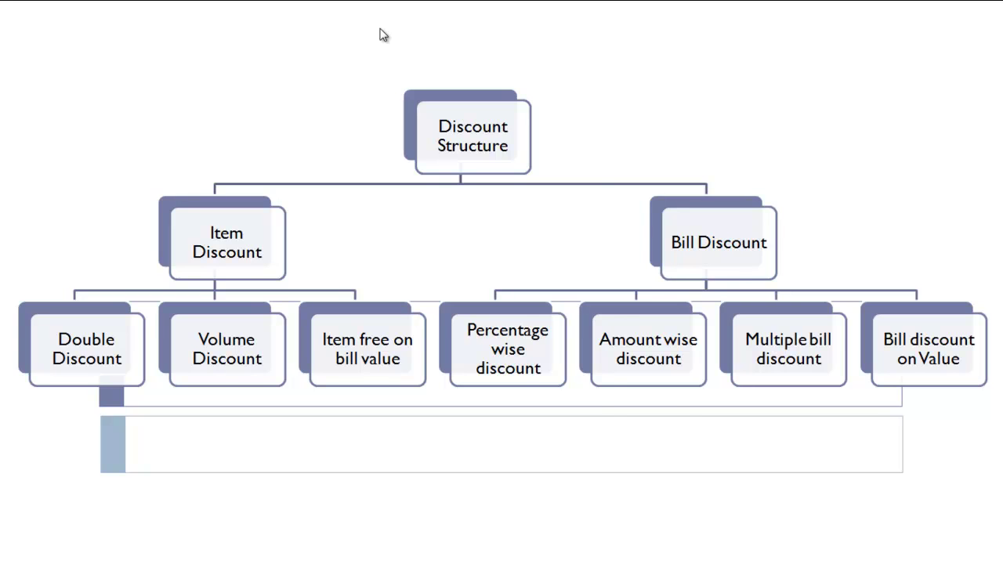
Step: In Control Room, search 'BILL DISCOUNT' and set Bill Discount to Y for sale and purchase
key(alt+Tab)
key(alt+m)
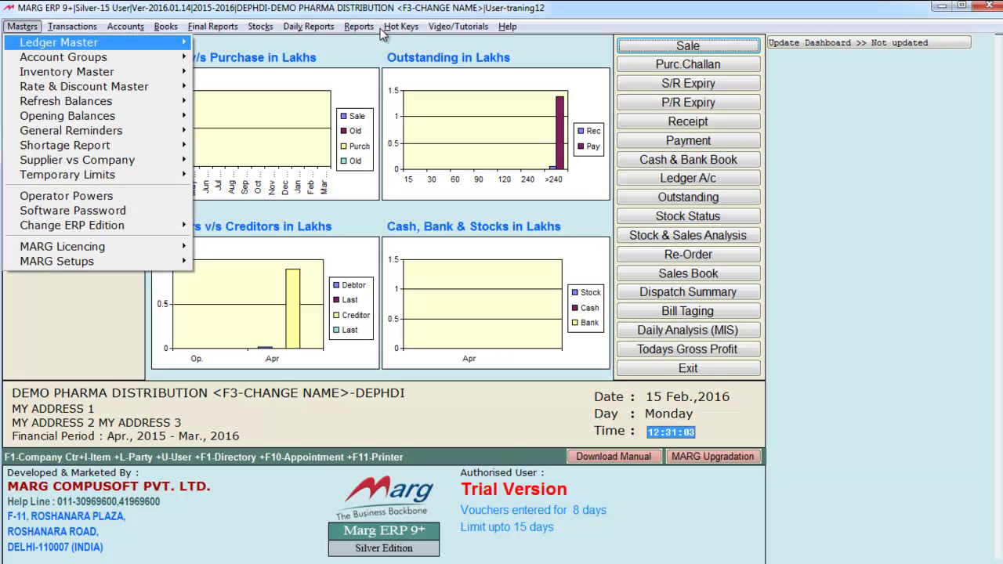
key(ctrl+F1)
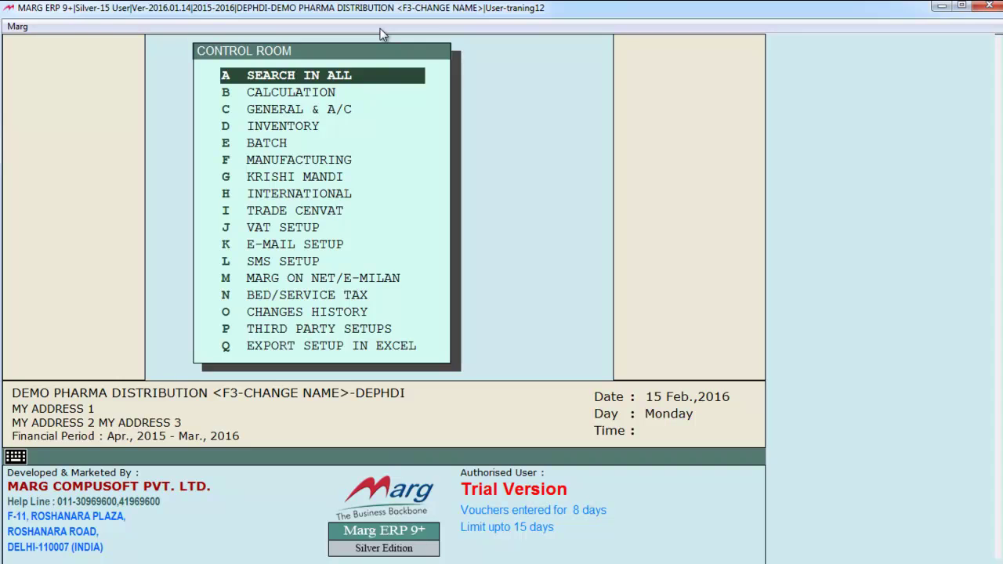
key(Return)
text(BILL DISCOUNT)
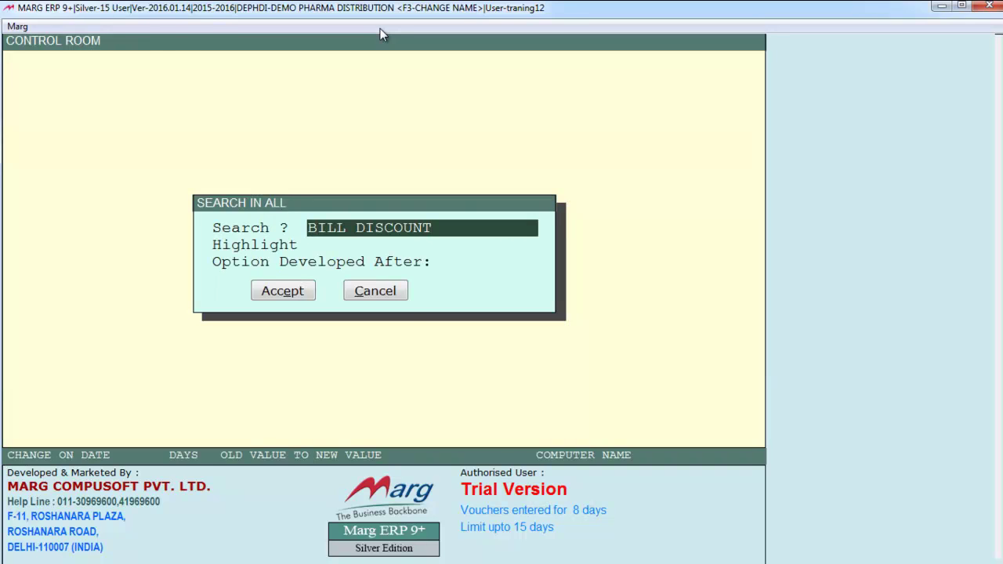
key(Return)
key(Return)
key(Down)
key(Up)
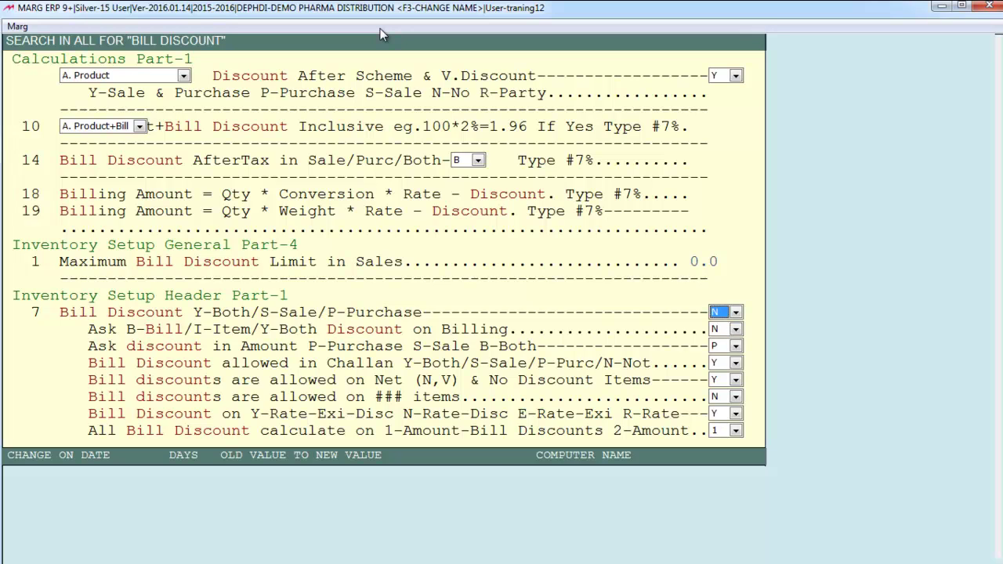
key(alt+Down)
key(Down)
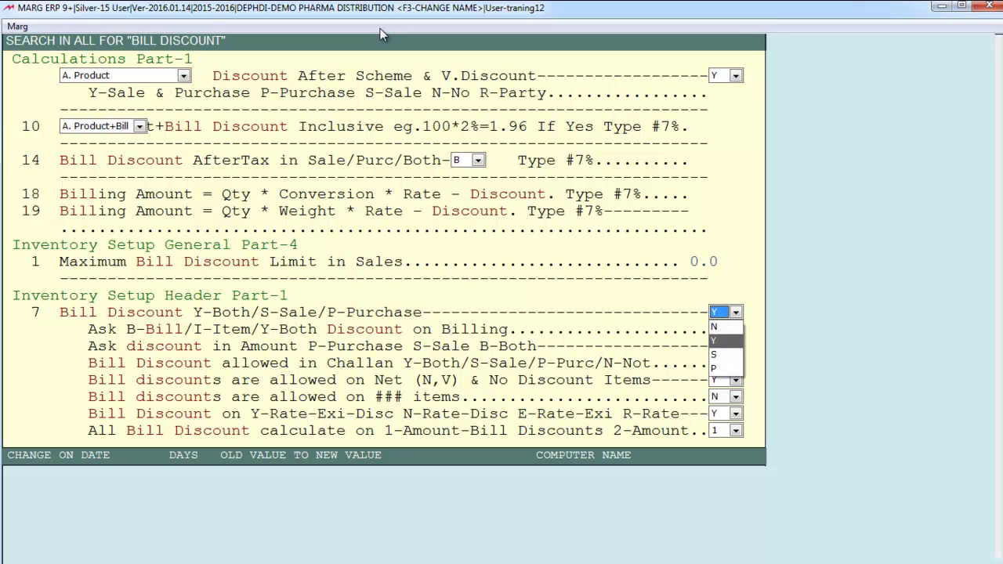
key(Return)
Step: Set Ask Discount on Billing to B and save the Control Room changes
key(Down)
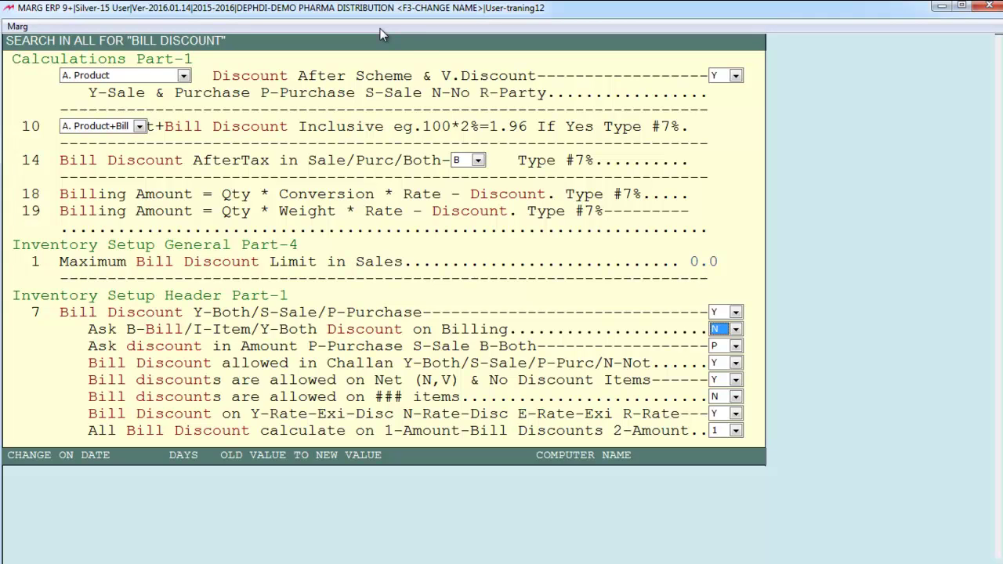
key(alt+Down)
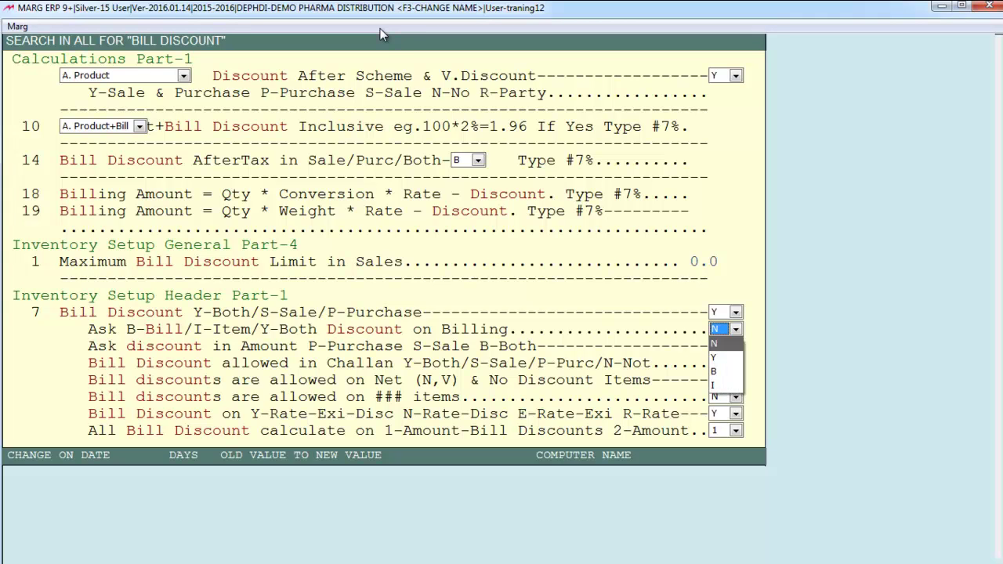
key(Down)
key(Down)
key(Return)
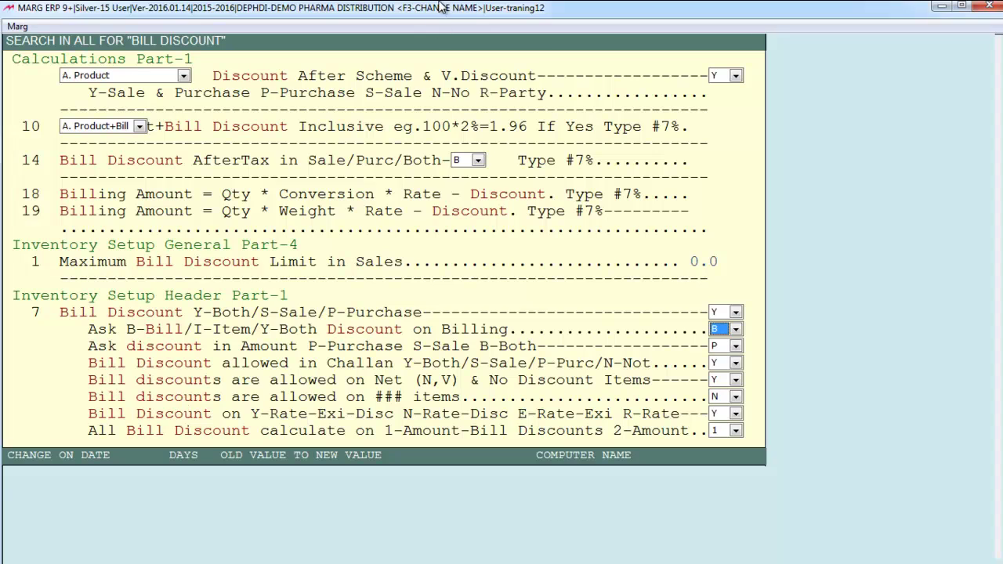
key(Return)
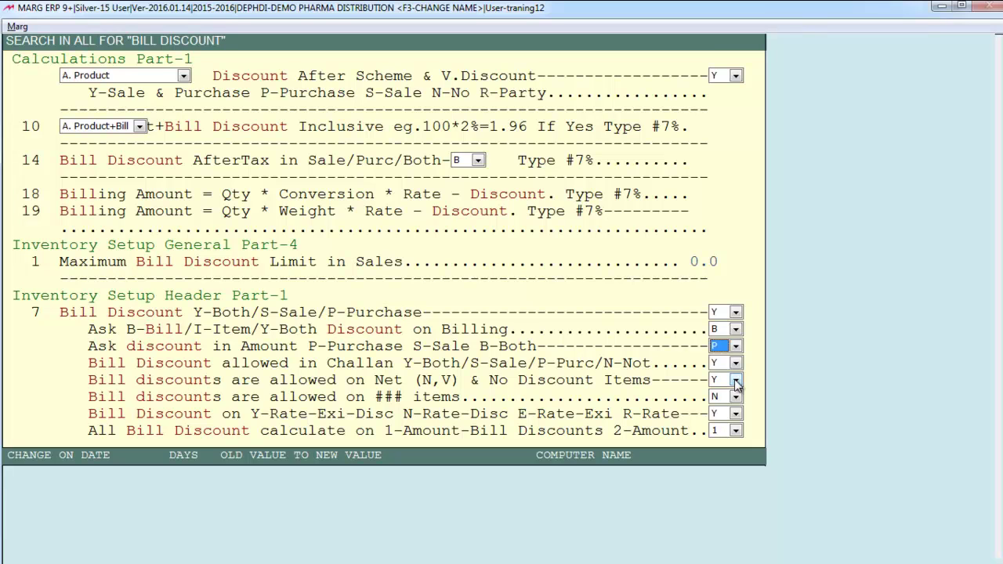
key(Escape)
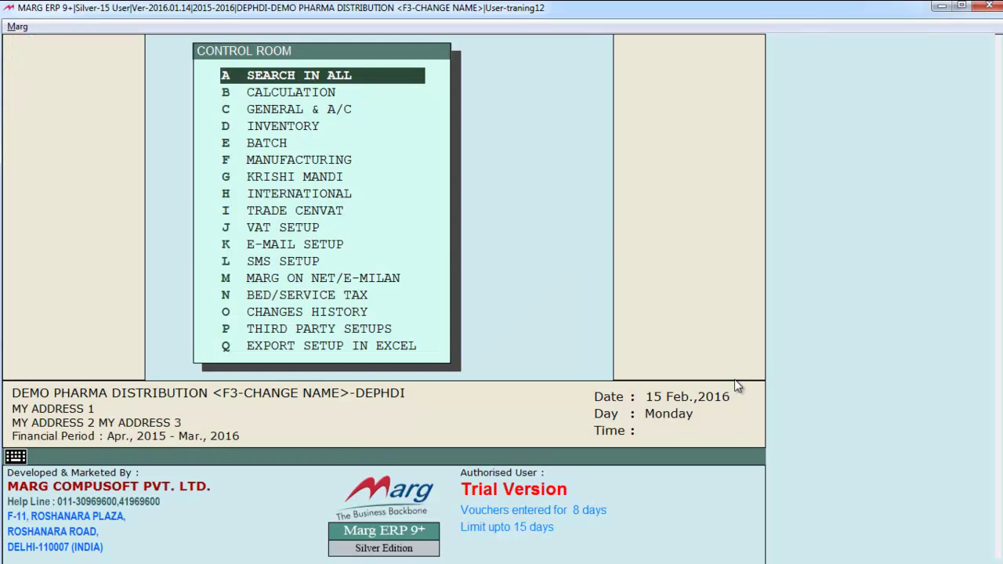
key(Escape)
key(Return)
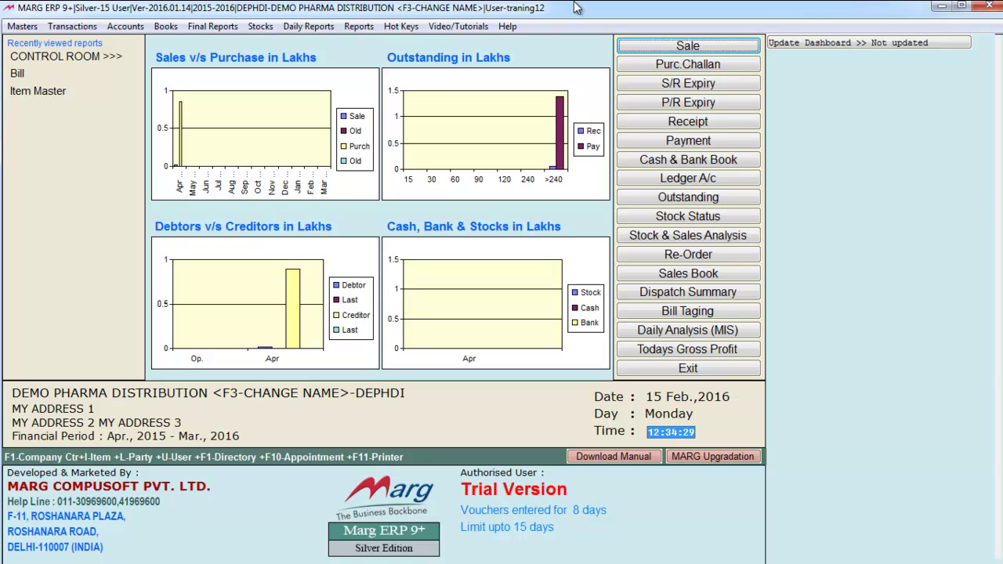
Step: Give XENON sale bill 000014 a 5% bill discount (15.00) and save it at 285.00
key(Return)
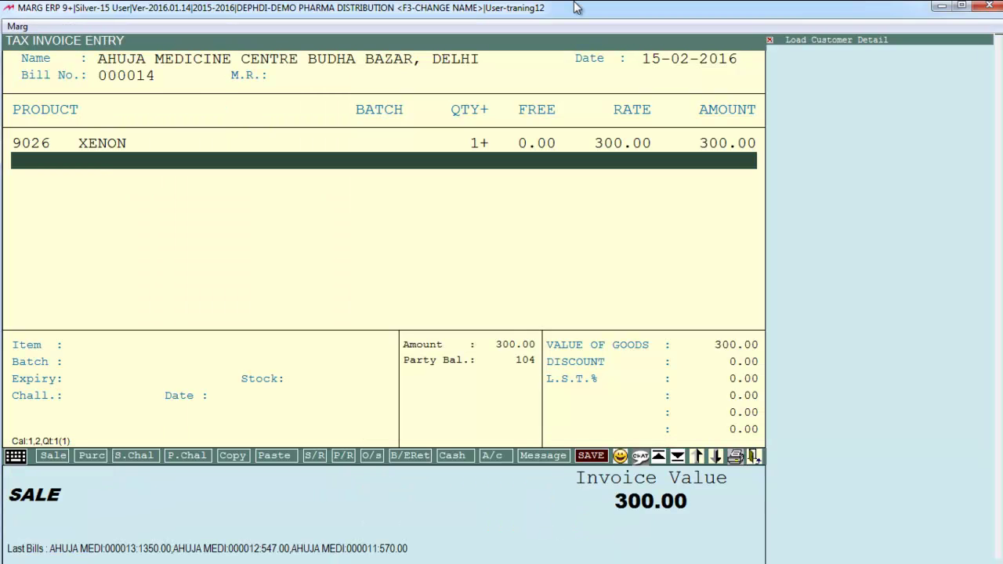
key(Escape)
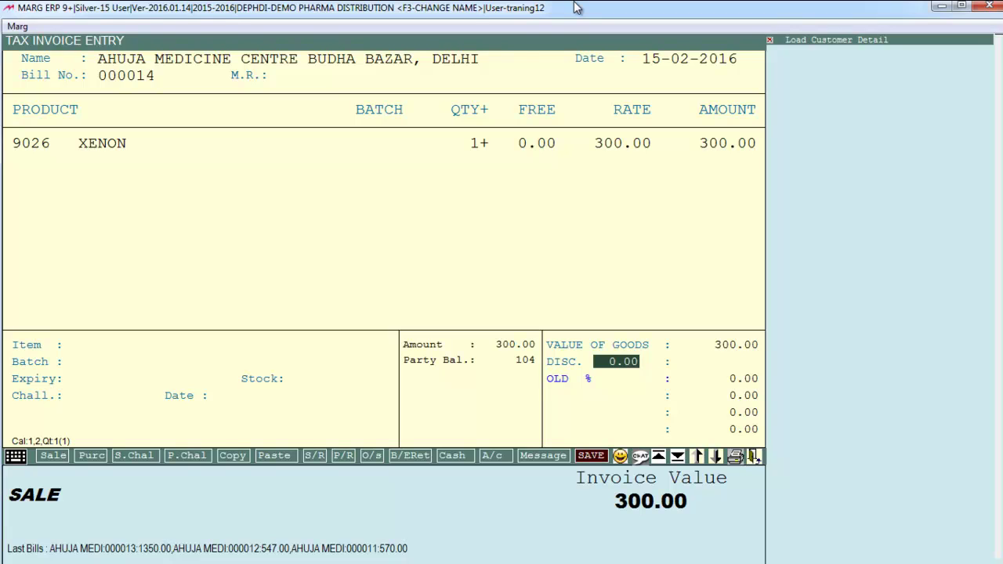
text(5)
key(Return)
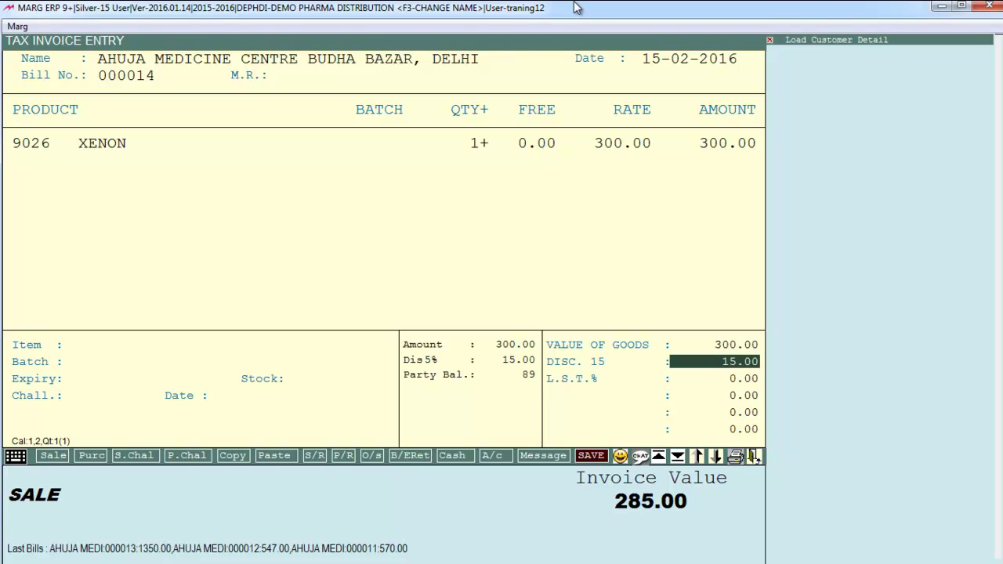
key(Return)
key(Return)
key(Return)
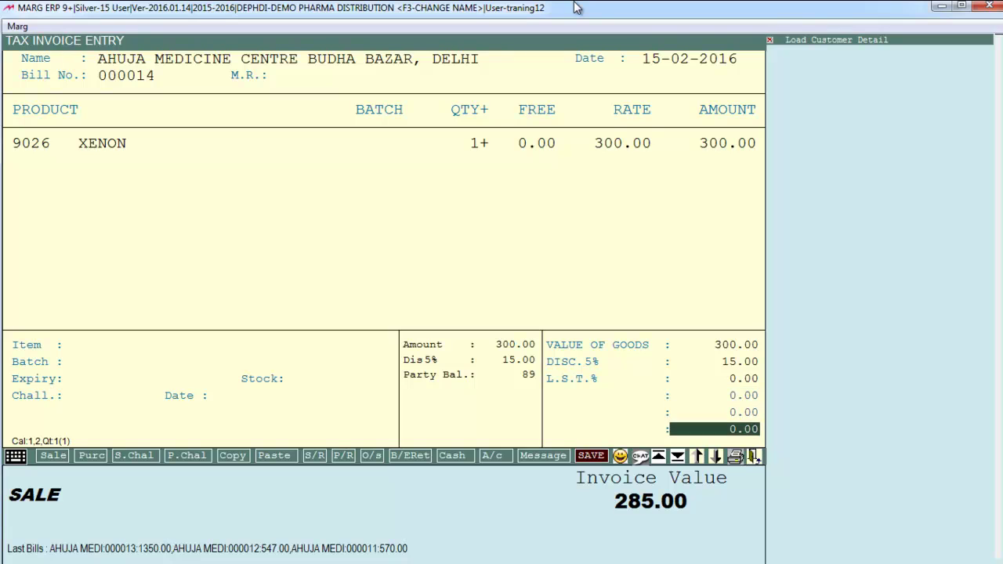
key(Return)
key(Return)
key(Return)
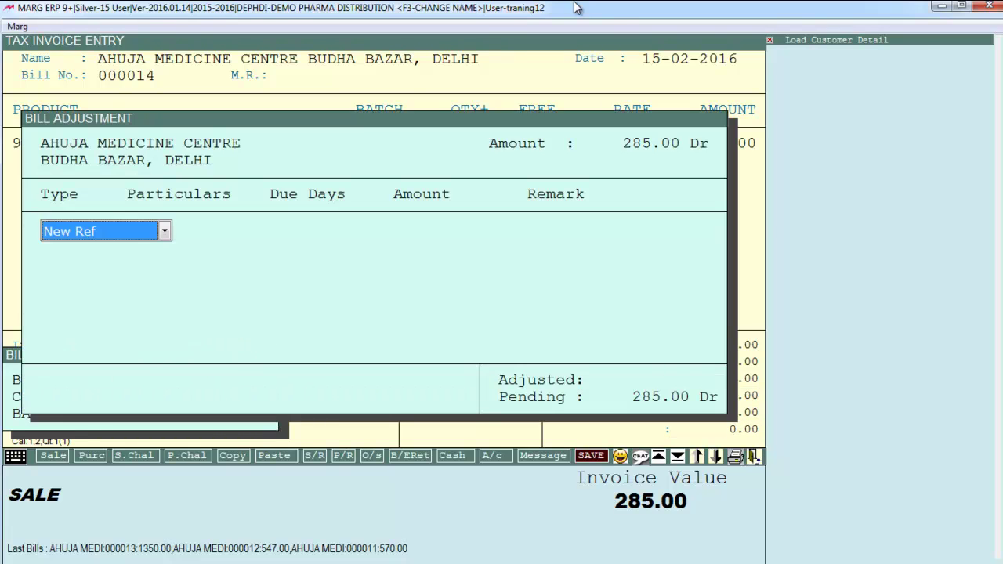
key(Escape)
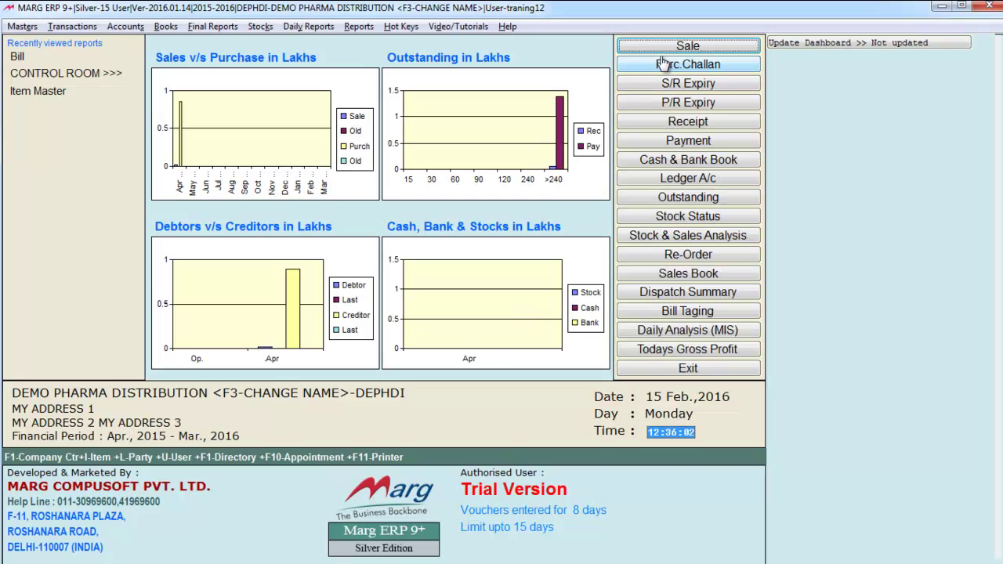
Step: Reopen bill 000014 and replace its discount with a flat 25.00, making the invoice 275.00
click(658, 45)
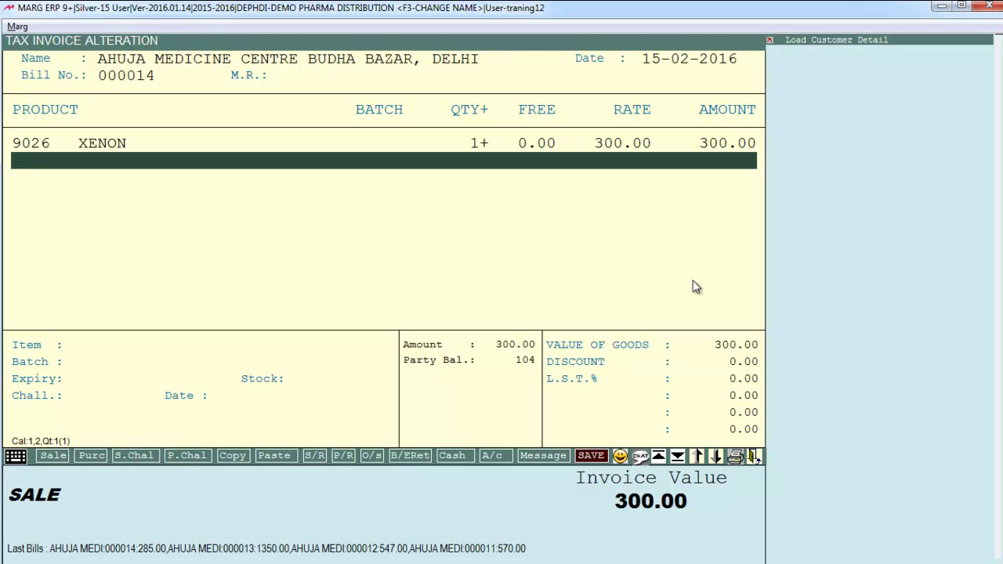
key(Escape)
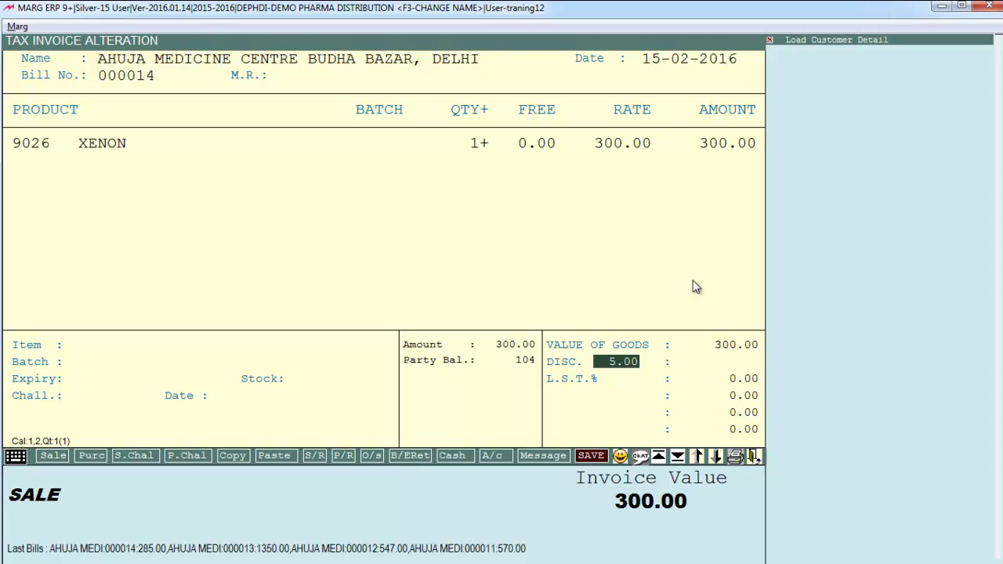
text(15)
key(Return)
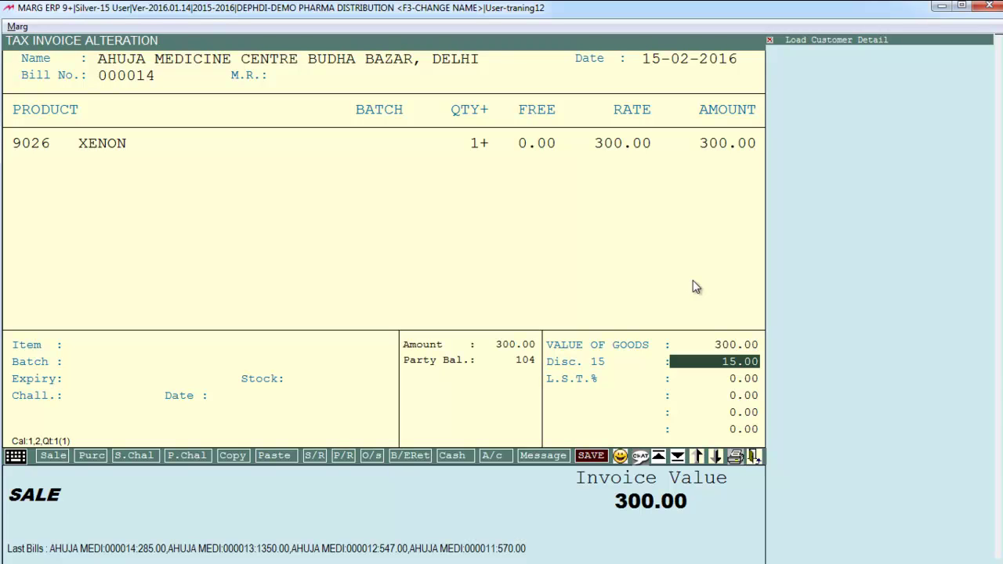
text(25)
key(Return)
key(Return)
key(Return)
key(Return)
key(Return)
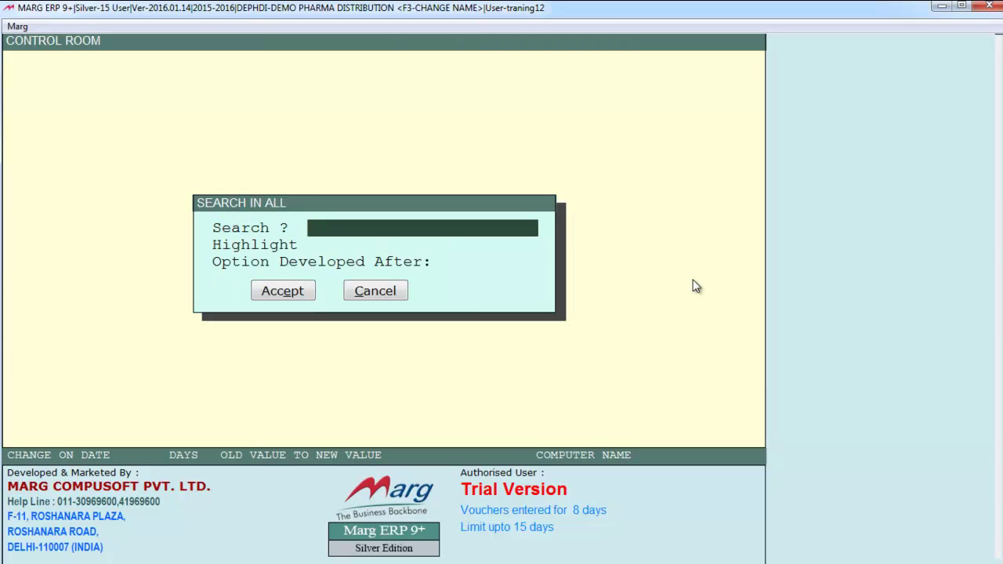
Step: Search the 'BILL DISCOUNT' settings and name the first bill discount heading TRADE DISC
text(BILL DISCOUNT)
key(Return)
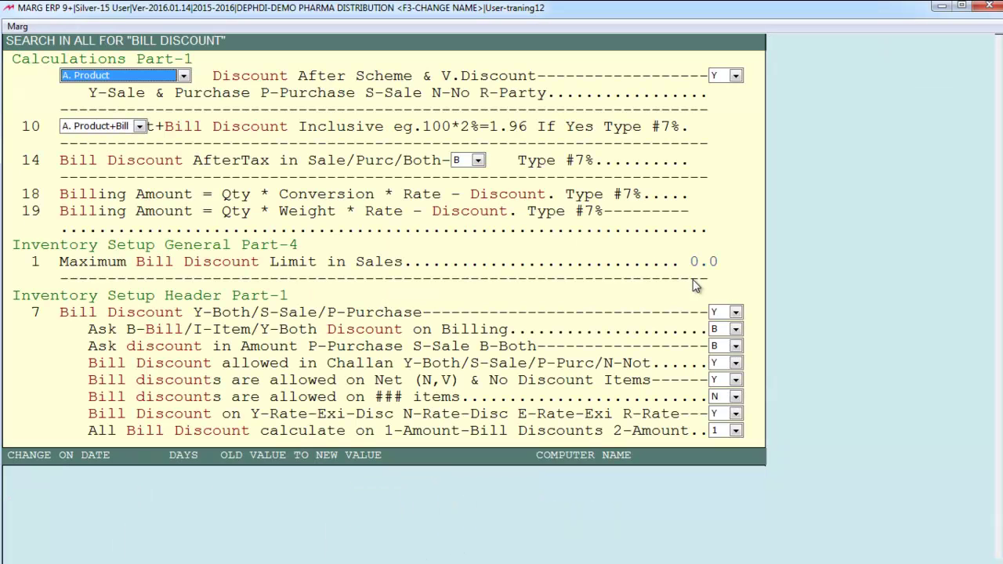
key(Page_Down)
key(Down)
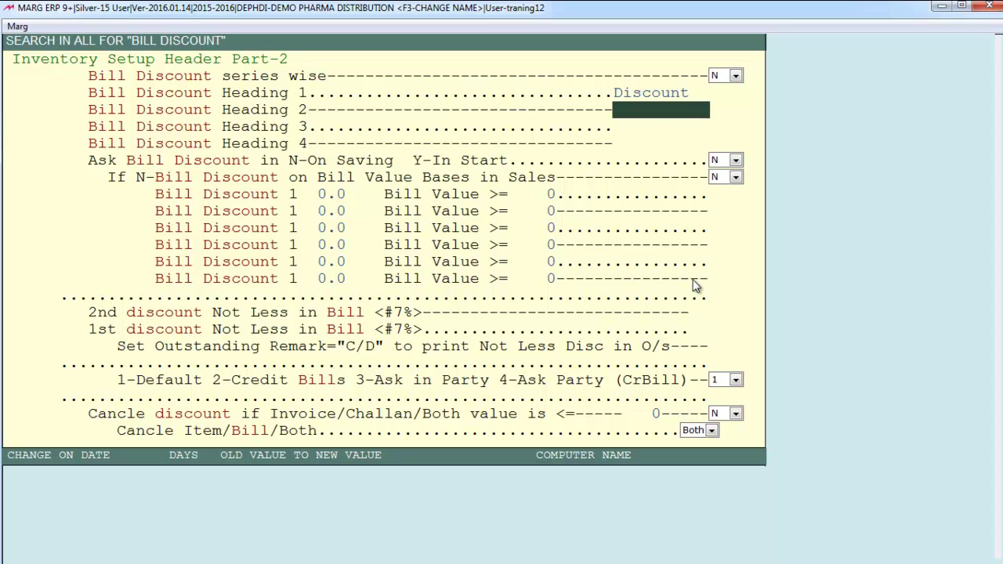
key(Up)
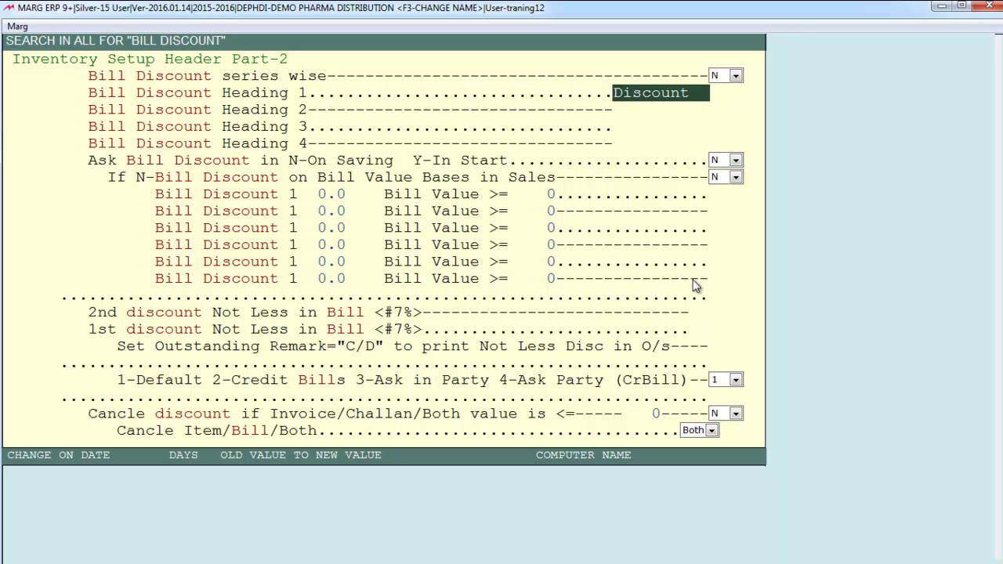
key(Return)
Step: Name headings two and three CASH DISC and SPECIAL DI, then save the settings
text(C)
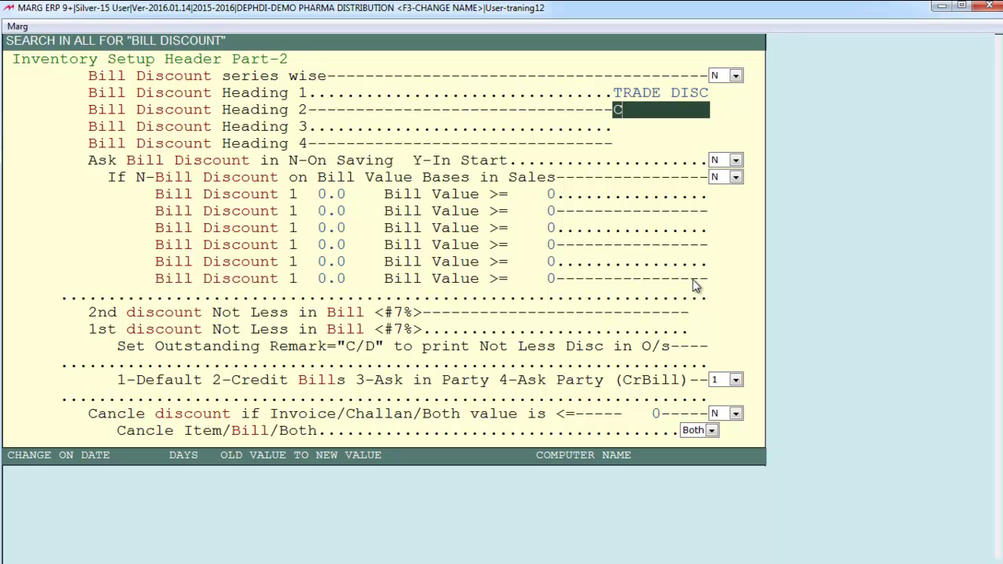
text(ASH DISC)
key(Return)
text(SPECIAL DI)
key(Return)
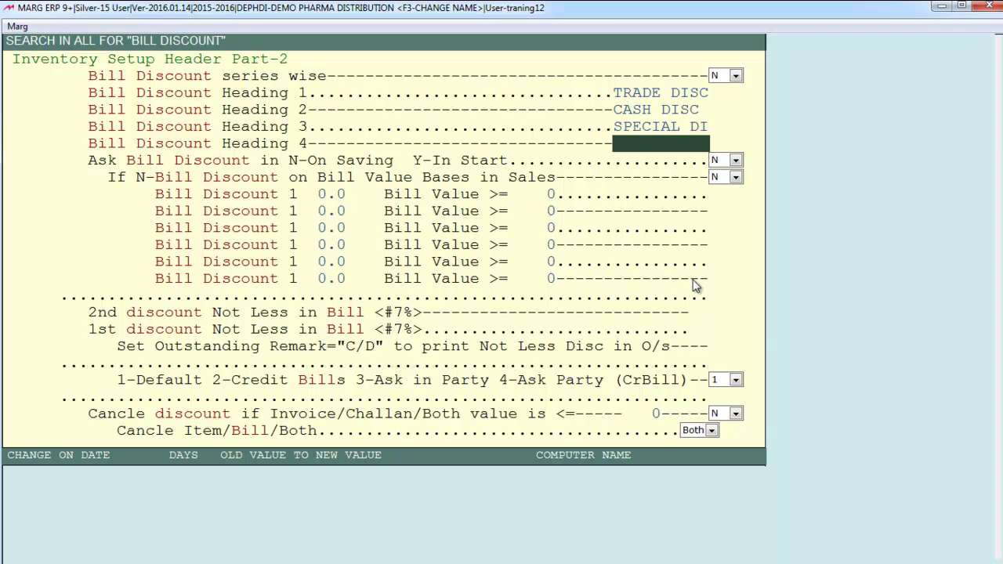
key(Escape)
key(Right)
key(Return)
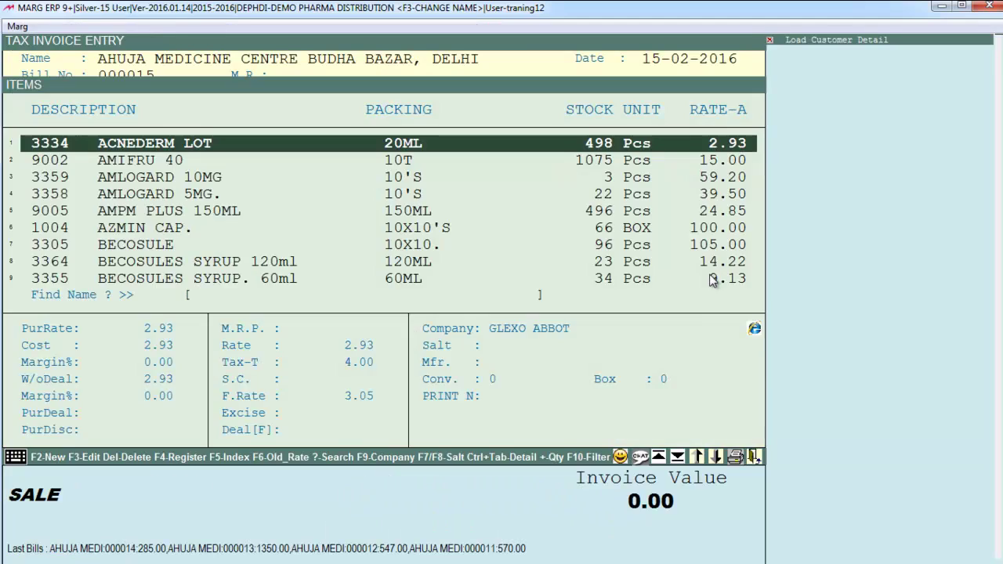
Step: On new XENON bill 000015 (qty 5, 1500.00), enter bill discounts 3%, 5% and 8%, giving 1271.67
key(Escape)
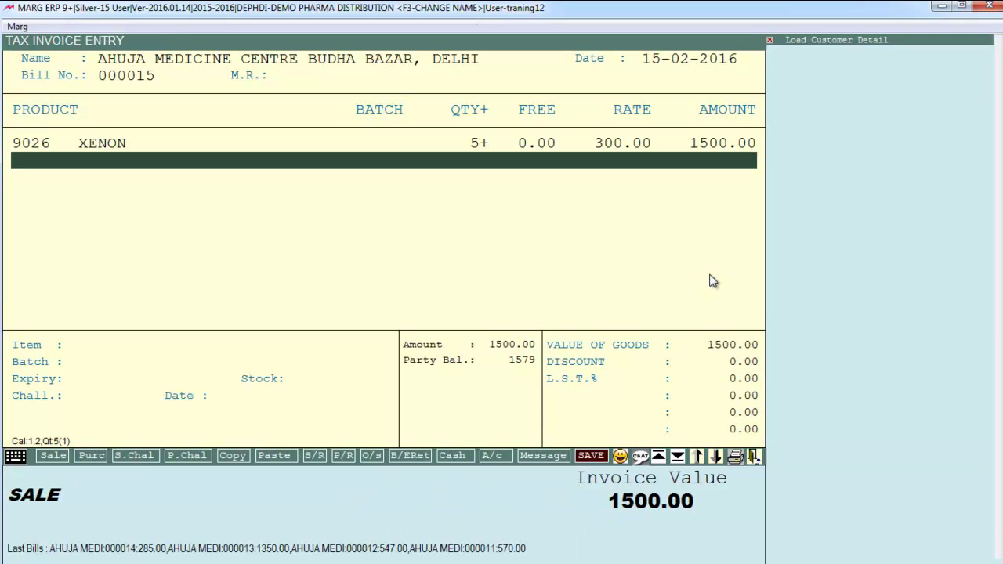
key(Escape)
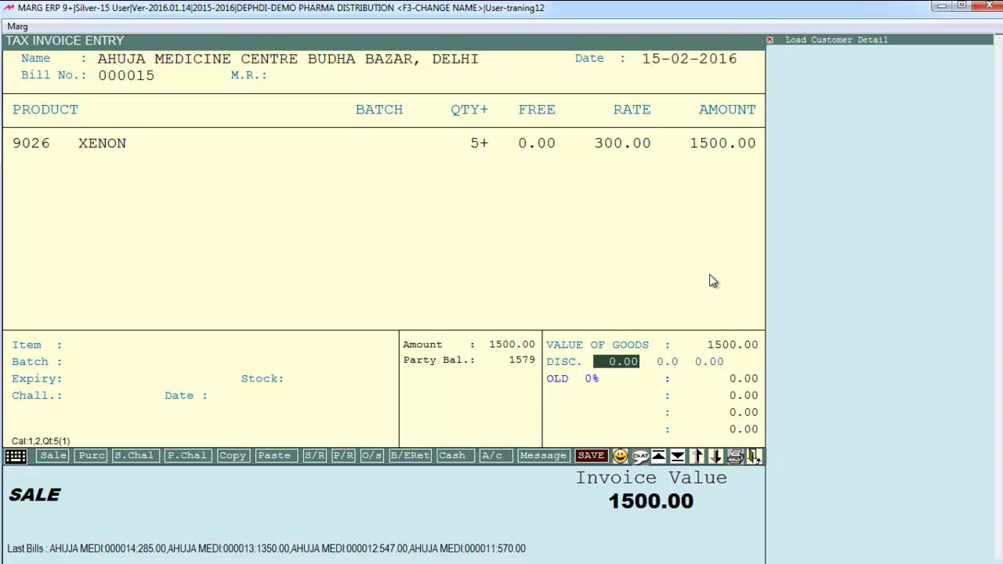
text(3 .)
key(Return)
text(5 .)
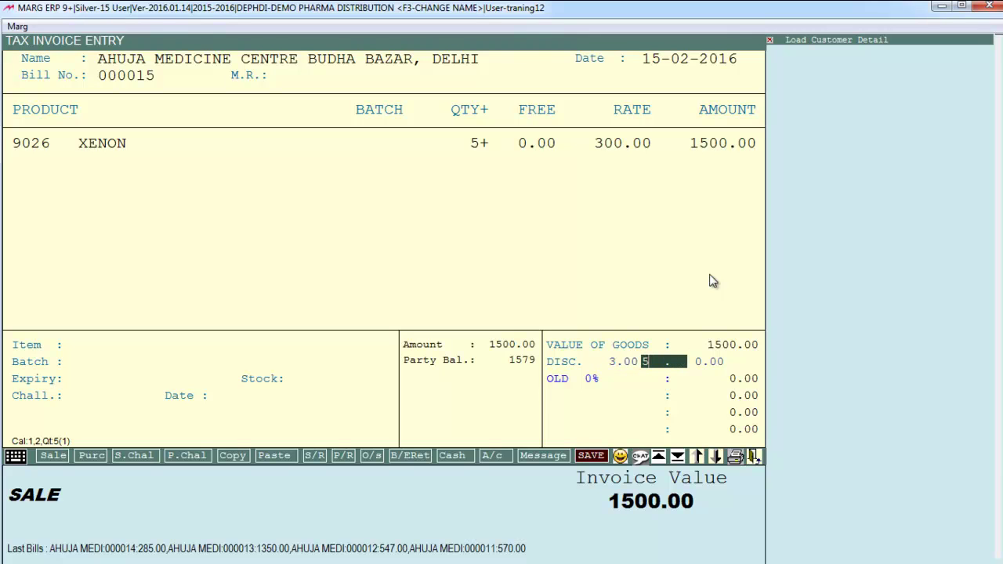
key(Return)
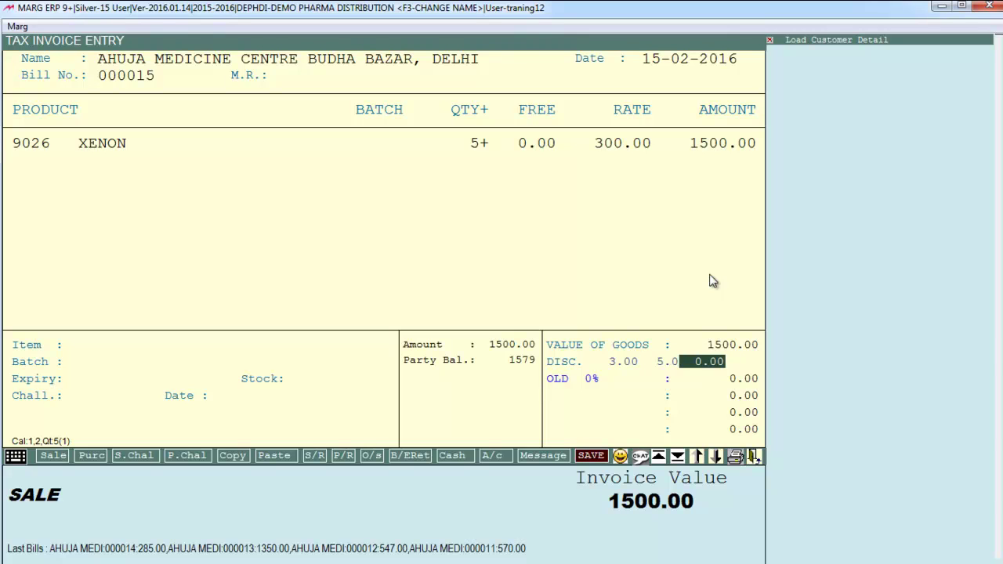
text(8 .)
key(Return)
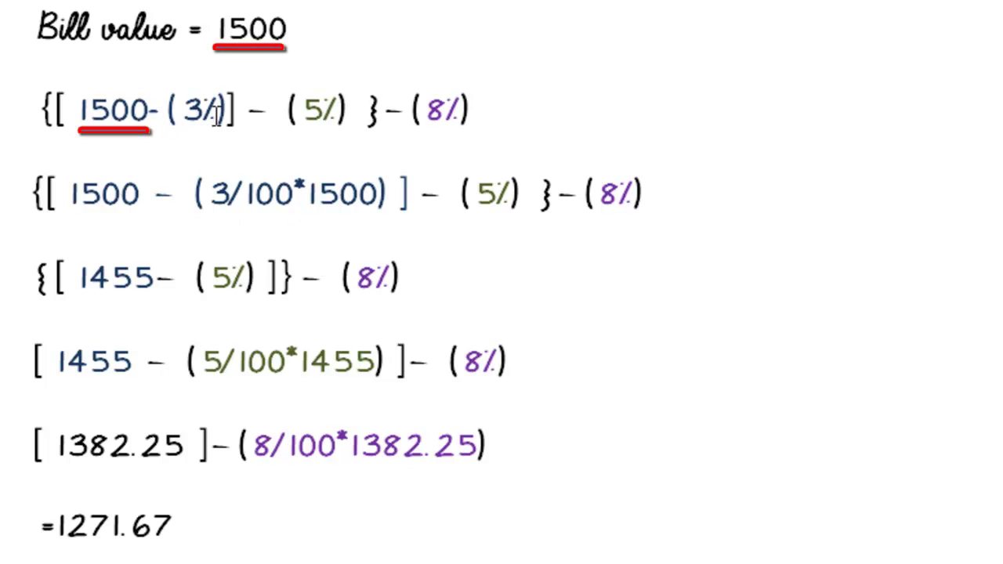
drag(250, 117, 95, 101)
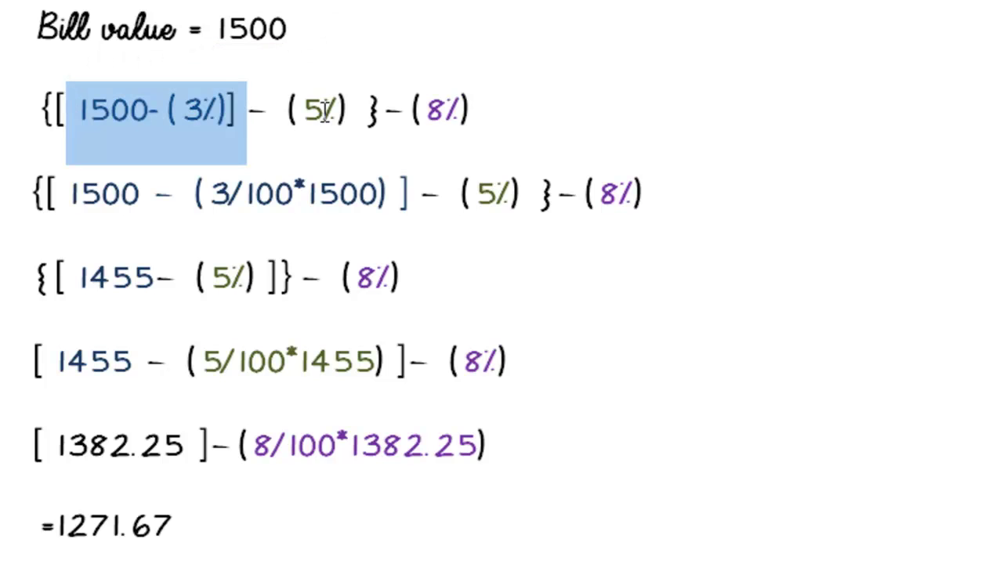
drag(311, 106, 67, 108)
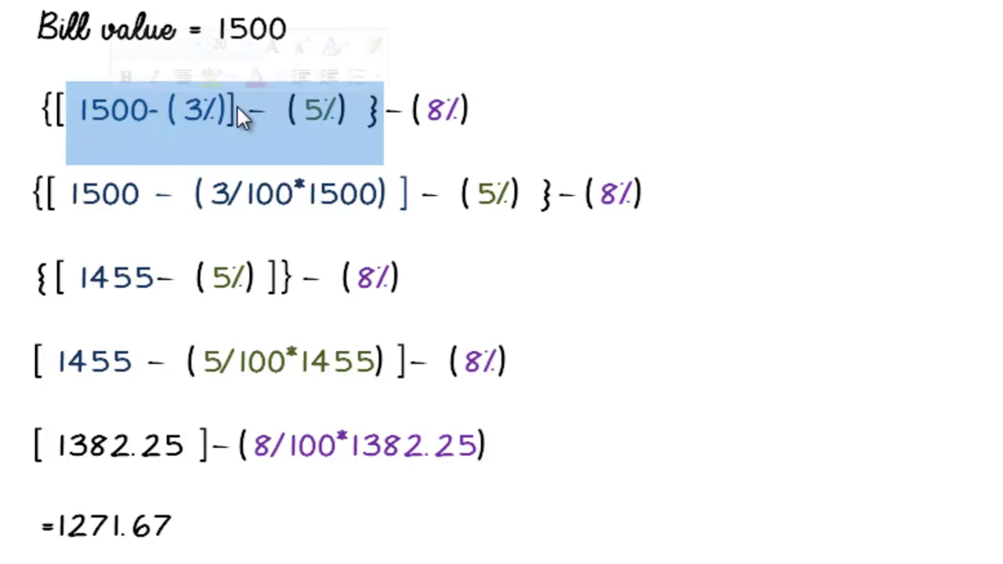
mouse_move(431, 108)
mouse_down()
mouse_move(462, 109)
mouse_move(414, 110)
mouse_up()
triple_click(300, 542)
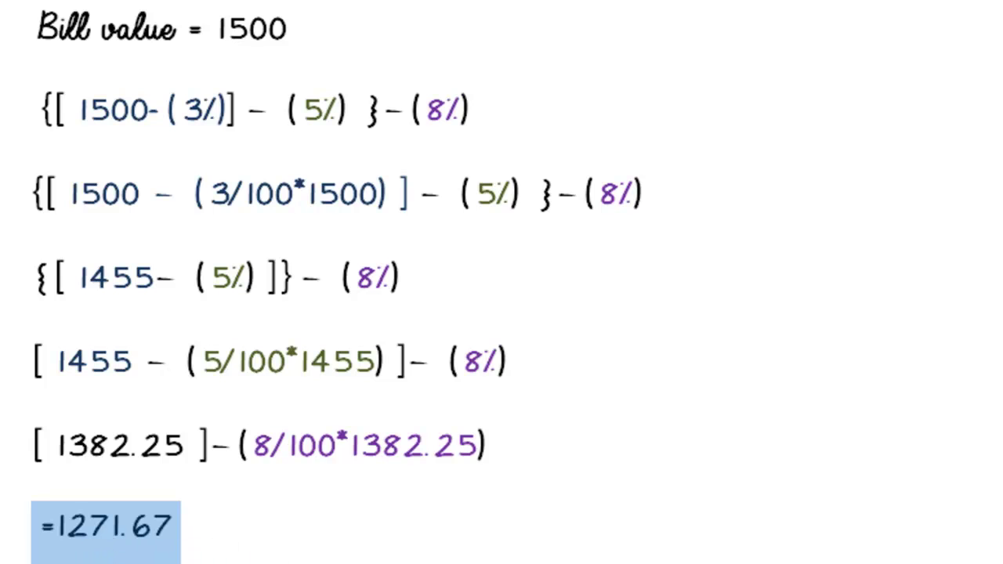
key(Escape)
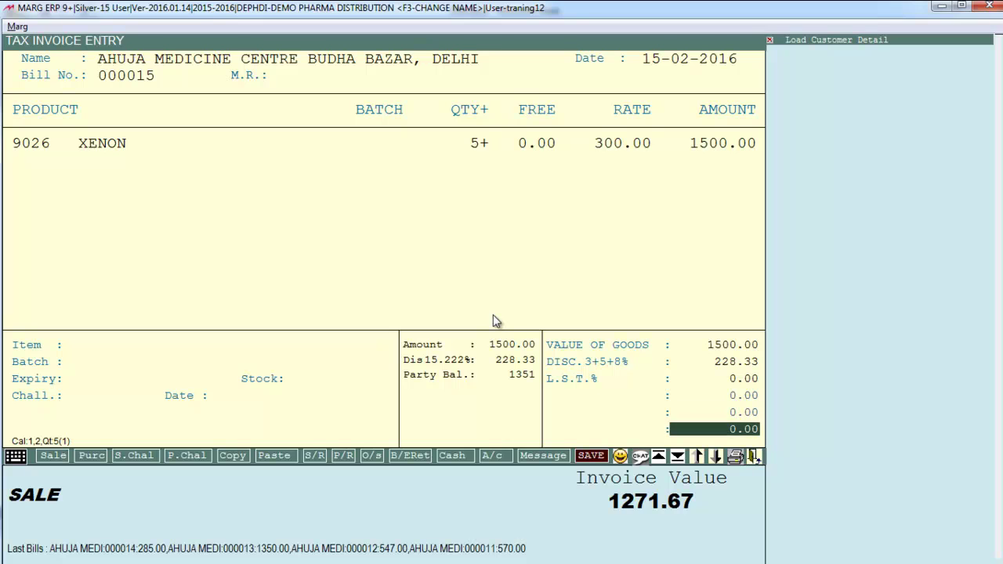
key(Return)
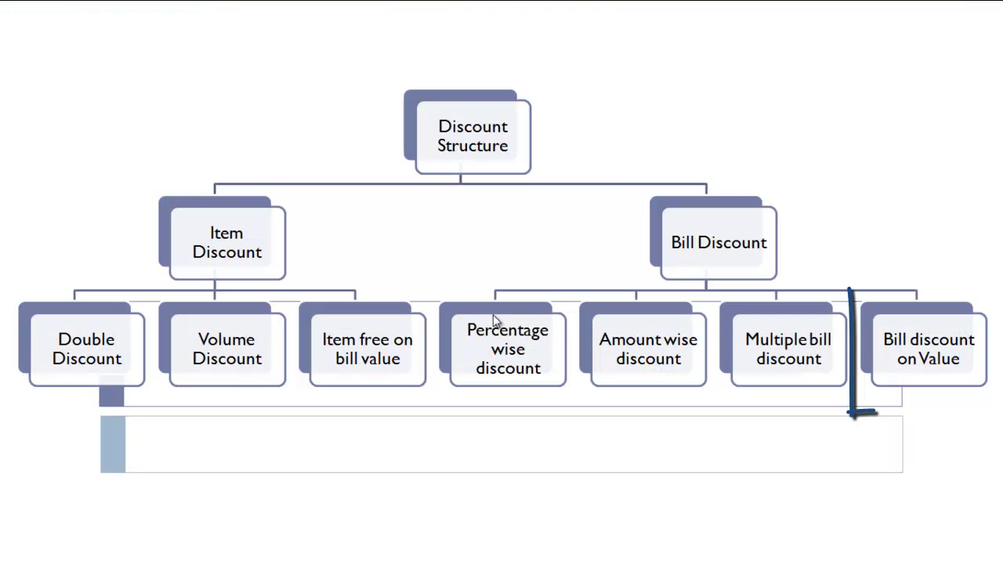